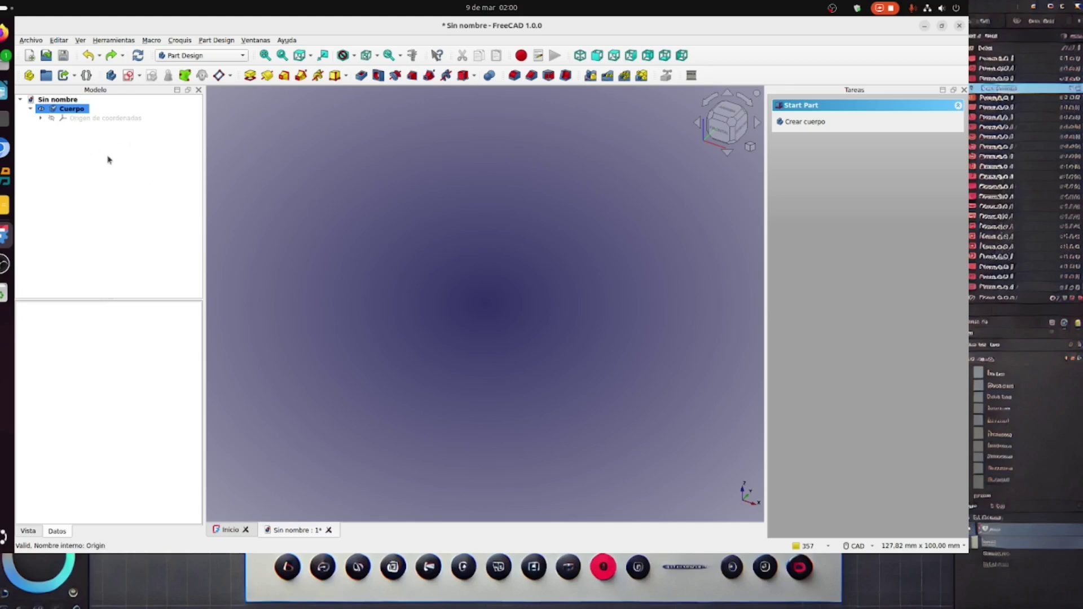
# Start a sketch on the XY plane and draw a C-shaped three-line profile beside the vertical axis, about 16 mm top, 30 mm side and 19 mm bottom
pyautogui.click(128, 76)
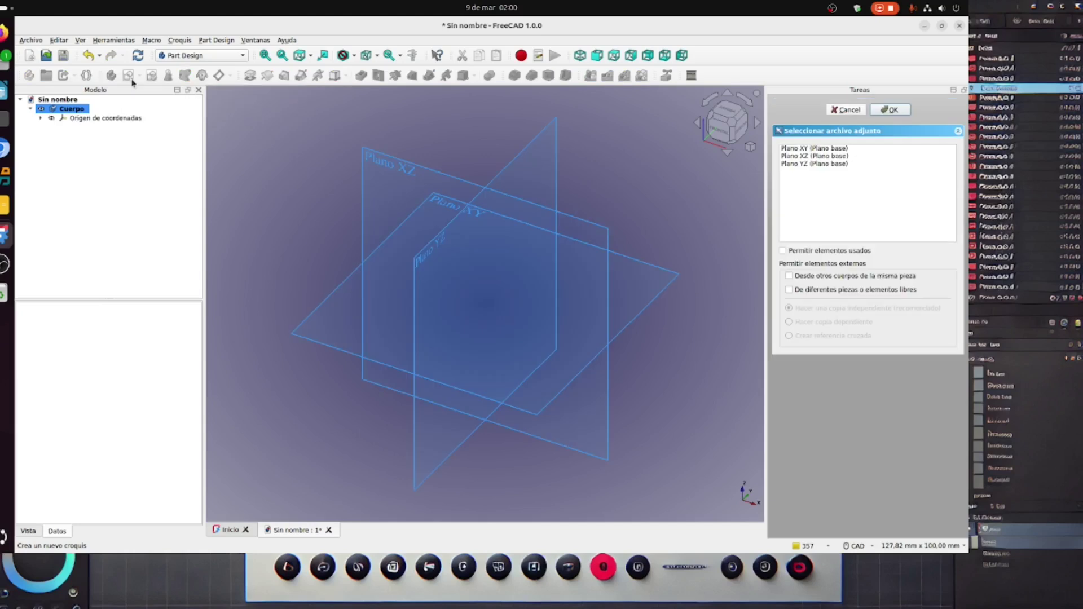
pyautogui.click(654, 296)
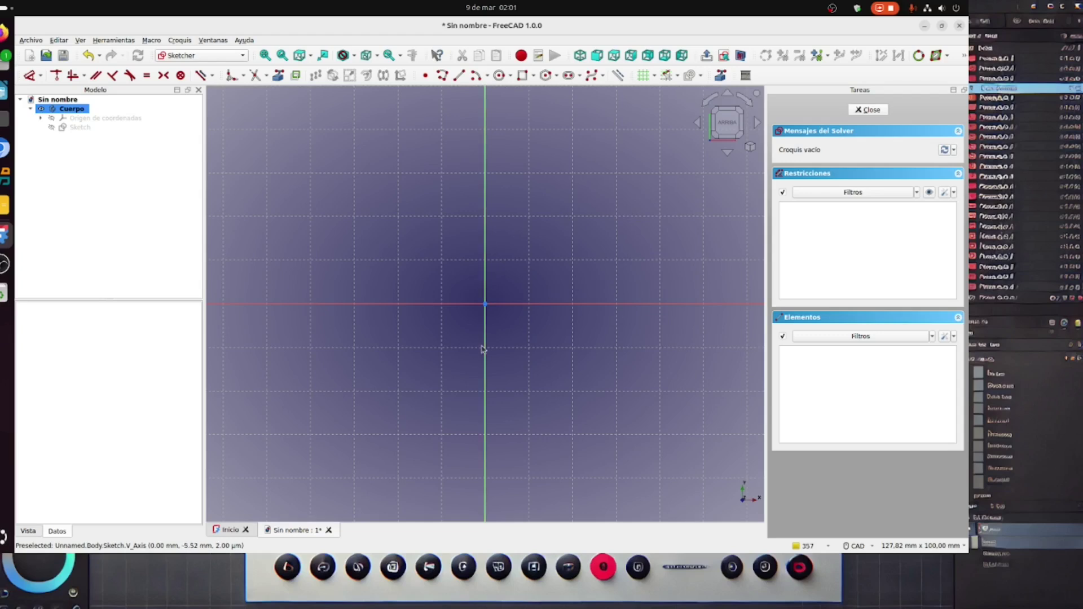
pyautogui.click(459, 77)
pyautogui.click(429, 204)
pyautogui.click(359, 203)
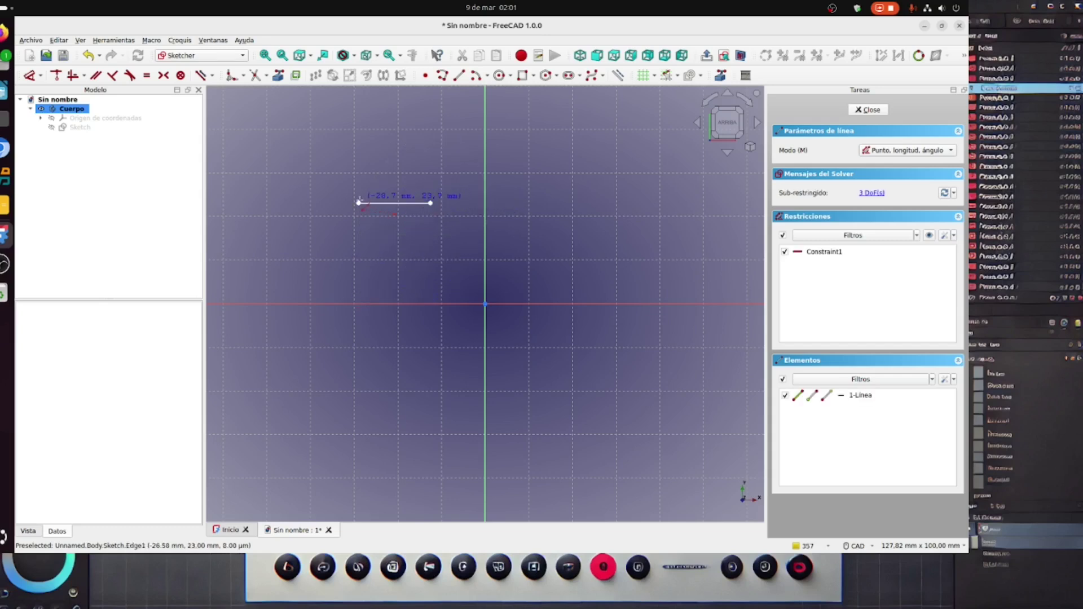
pyautogui.click(359, 203)
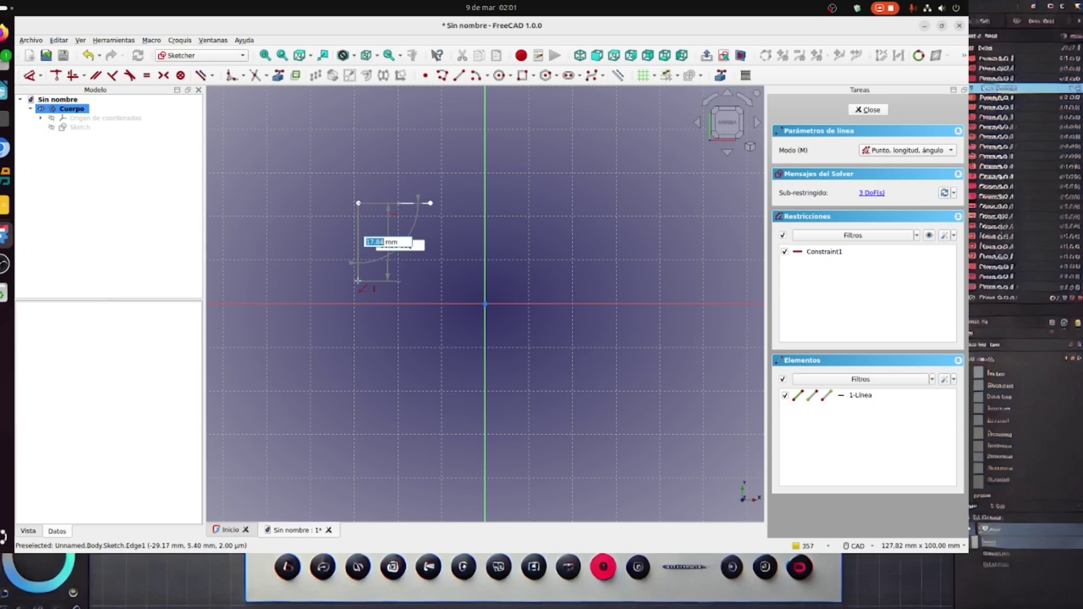
pyautogui.click(359, 335)
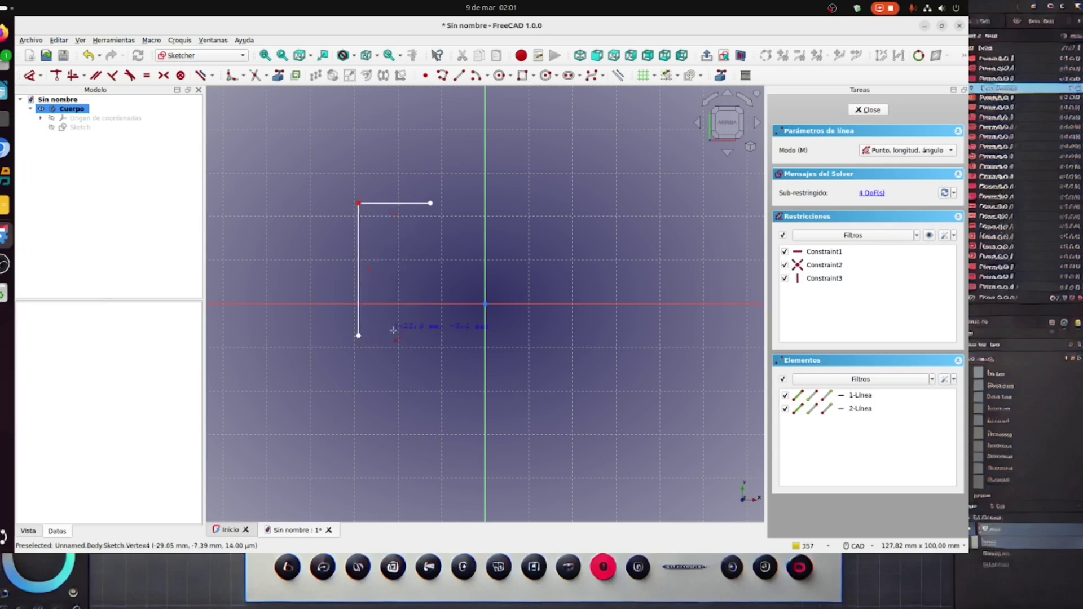
pyautogui.click(359, 335)
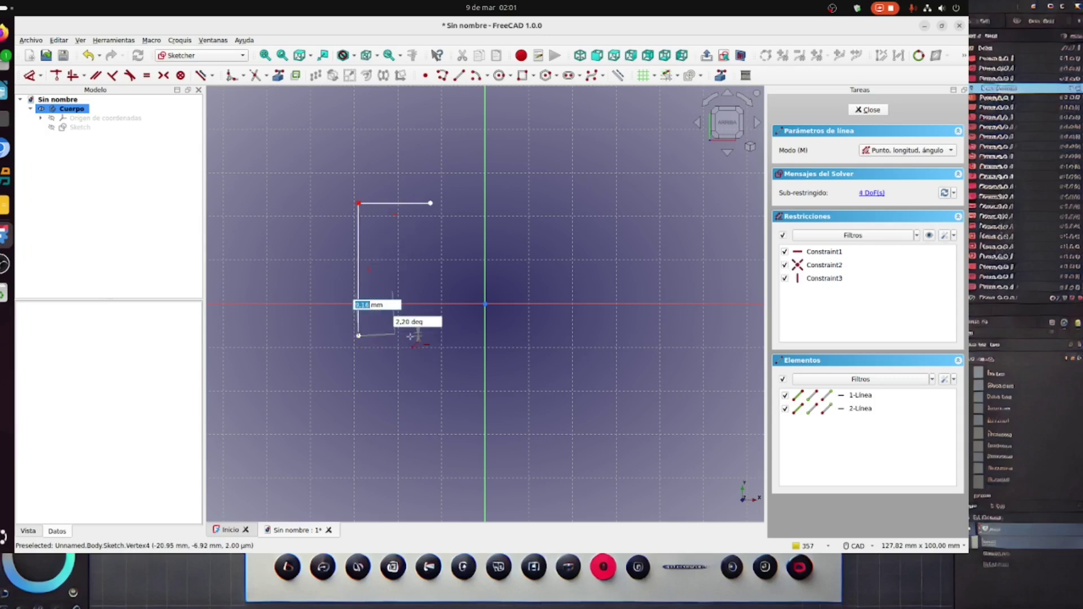
pyautogui.click(441, 337)
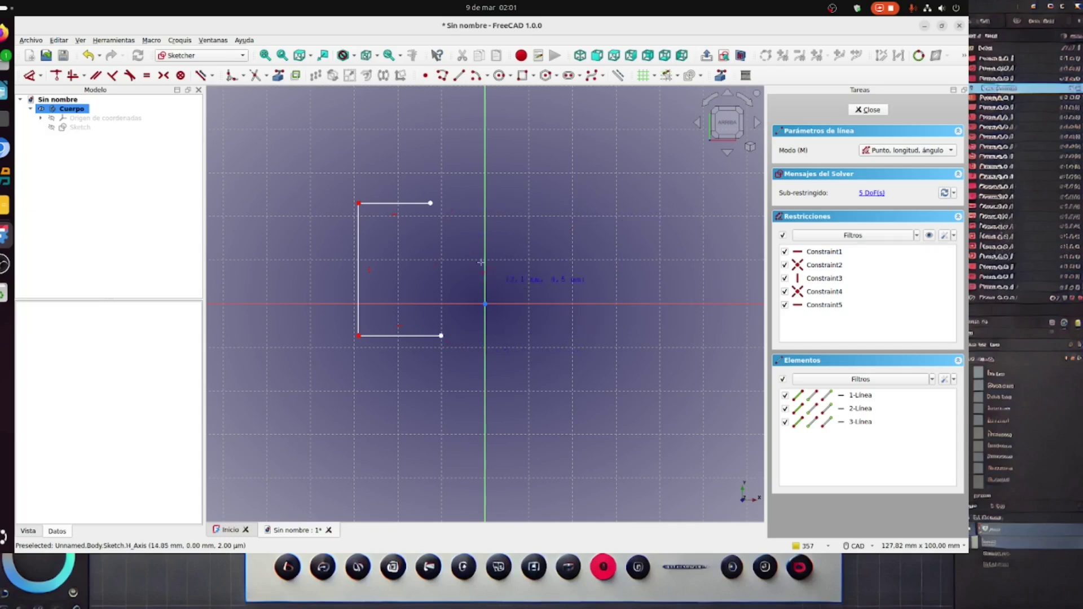
pyautogui.rightClick(620, 218)
# Mirror the three-line profile about the vertical axis using the Symmetry tool, keeping the original lines
pyautogui.moveTo(322, 178); pyautogui.dragTo(463, 387)
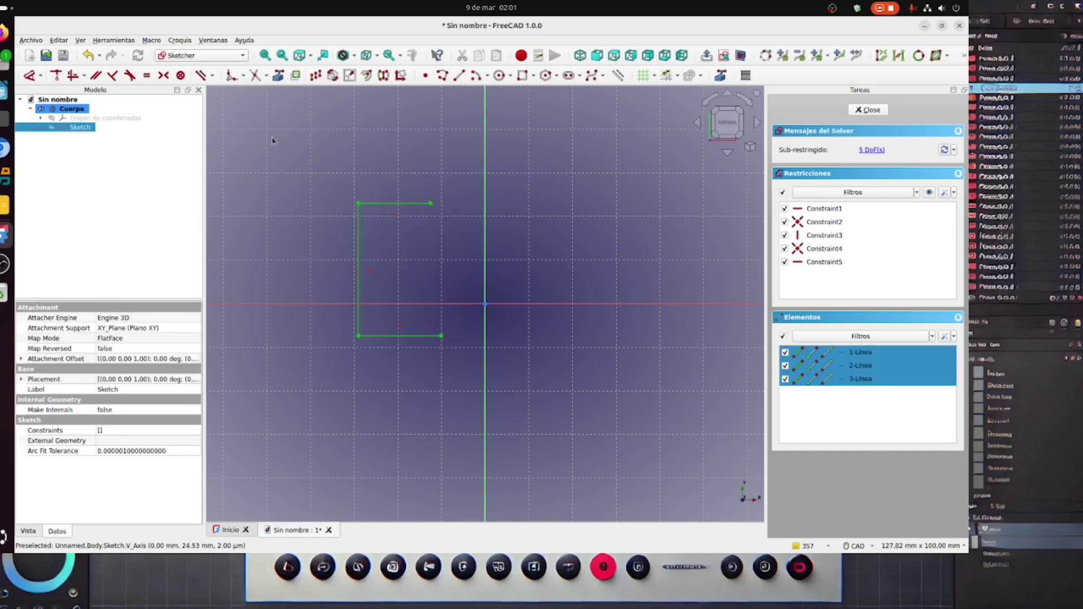
pyautogui.click(384, 76)
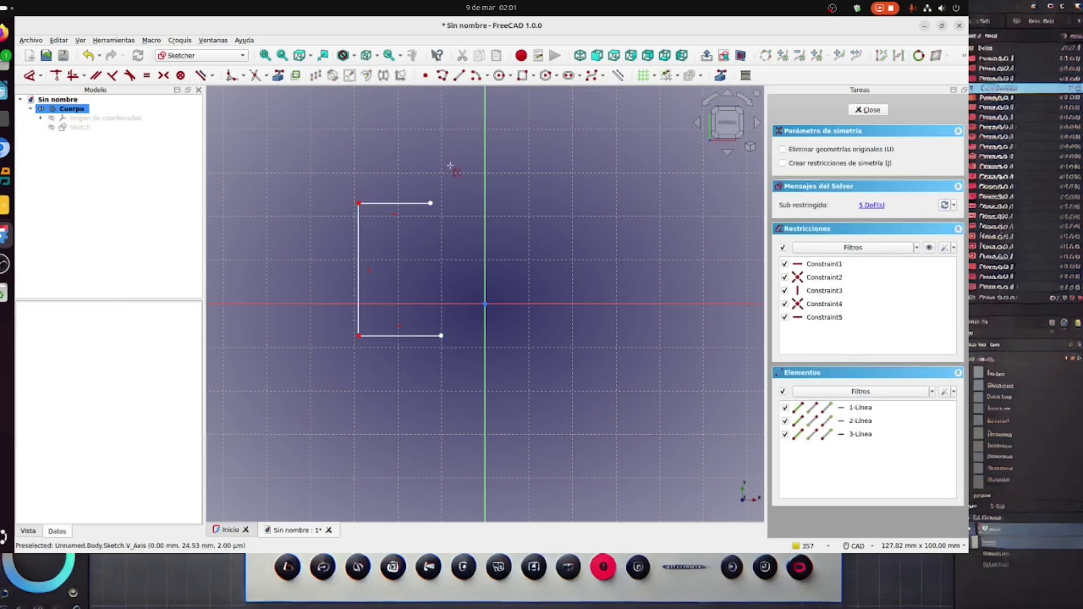
pyautogui.click(485, 274)
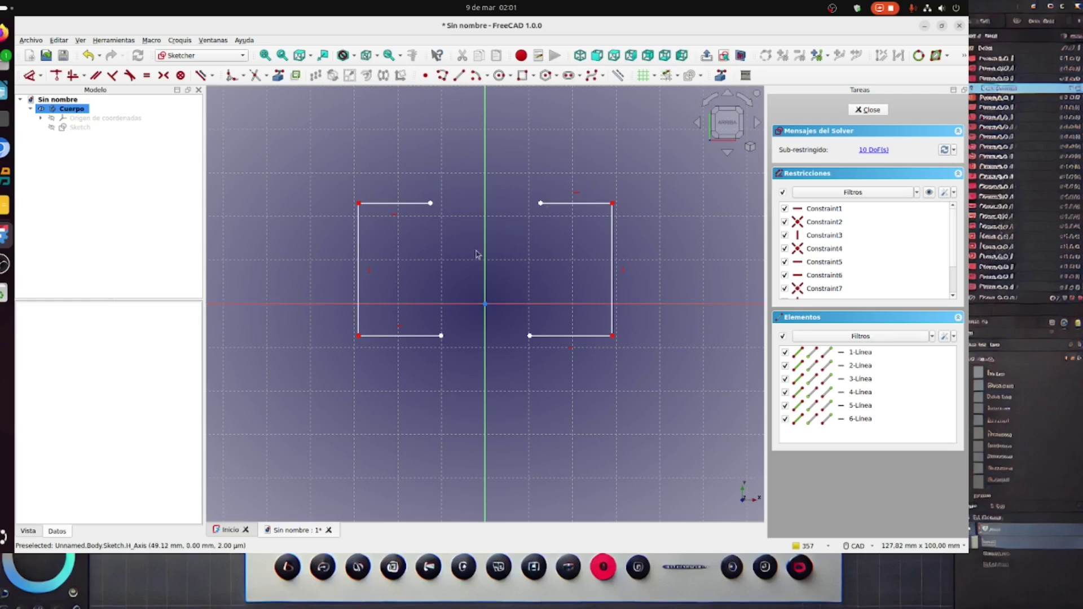
pyautogui.rightClick(528, 237)
pyautogui.click(511, 192)
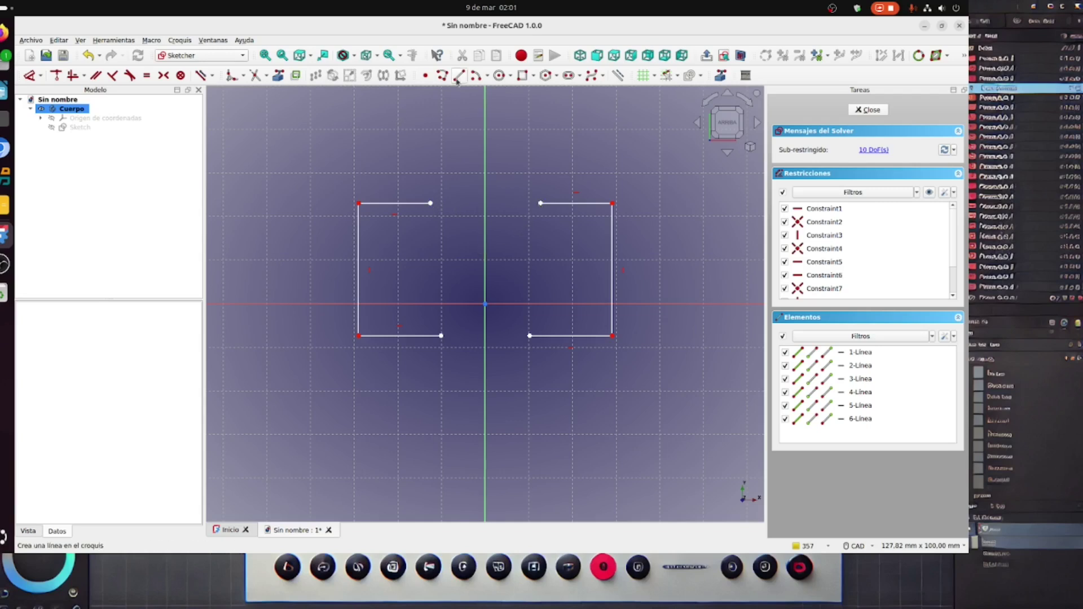
# Close the upper and lower gaps between the two mirrored halves with horizontal lines joining their open endpoints
pyautogui.press('g')
pyautogui.press('l')
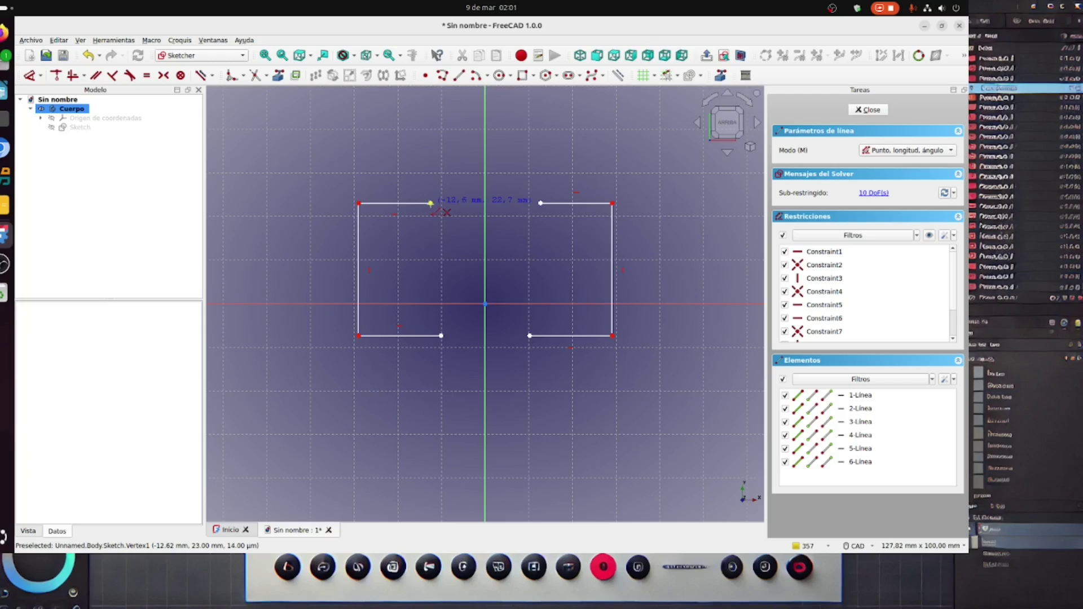
pyautogui.click(430, 203)
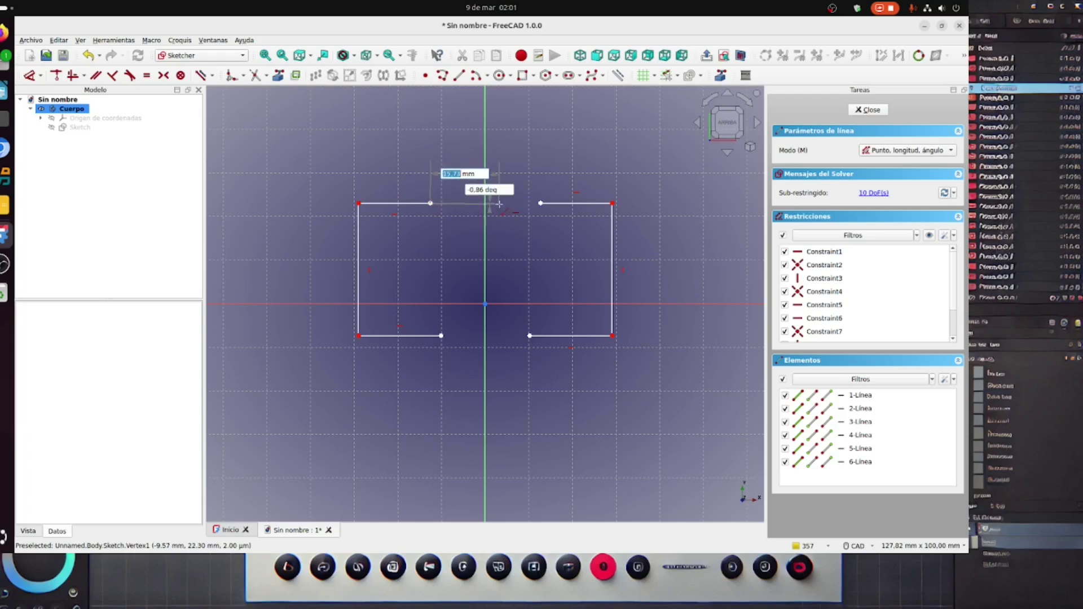
pyautogui.click(540, 204)
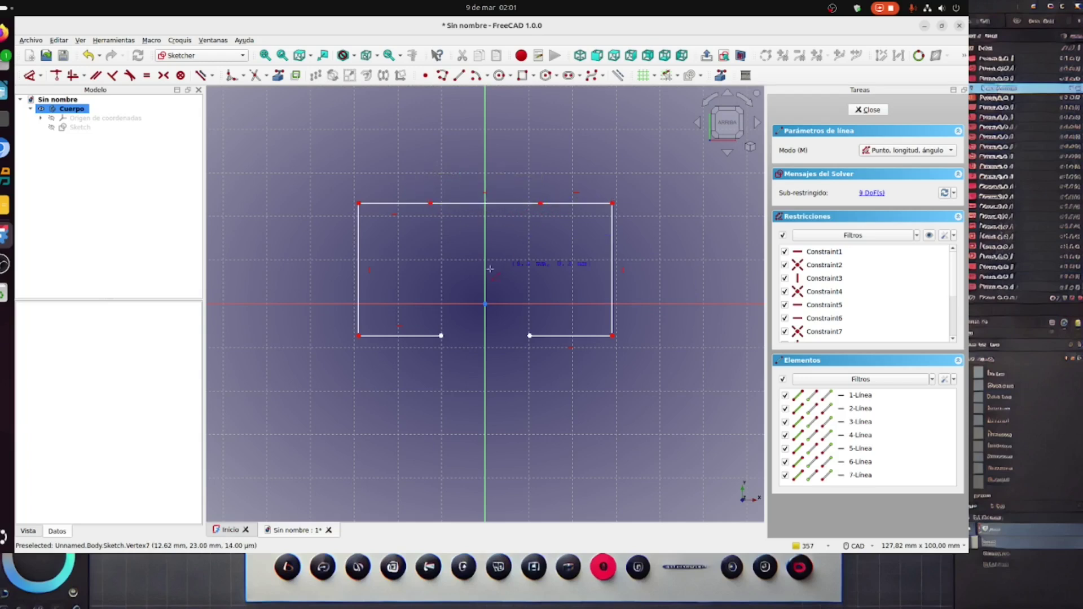
pyautogui.click(441, 336)
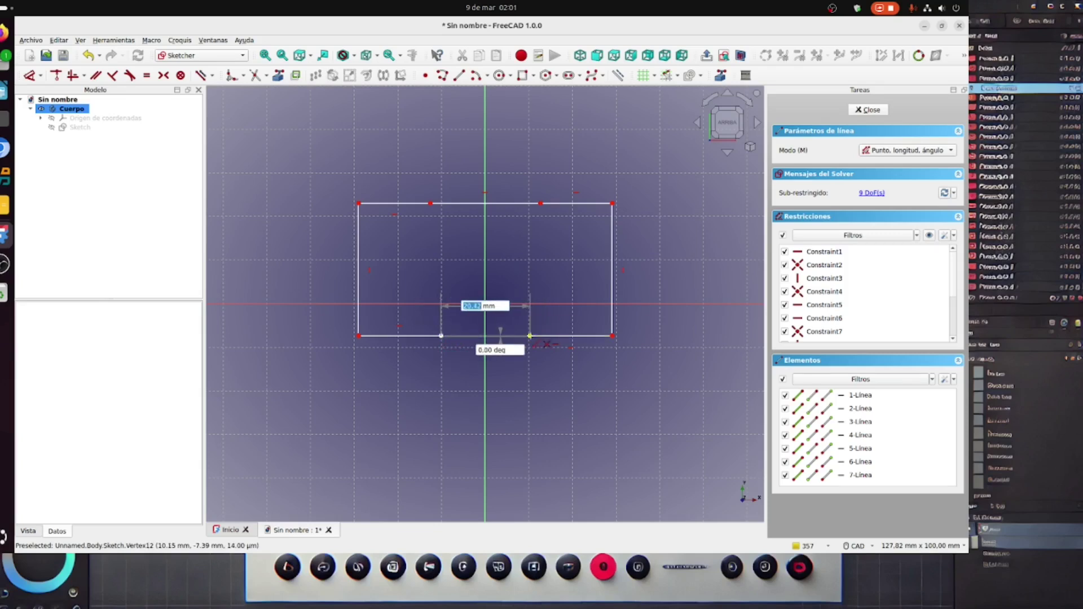
pyautogui.click(529, 336)
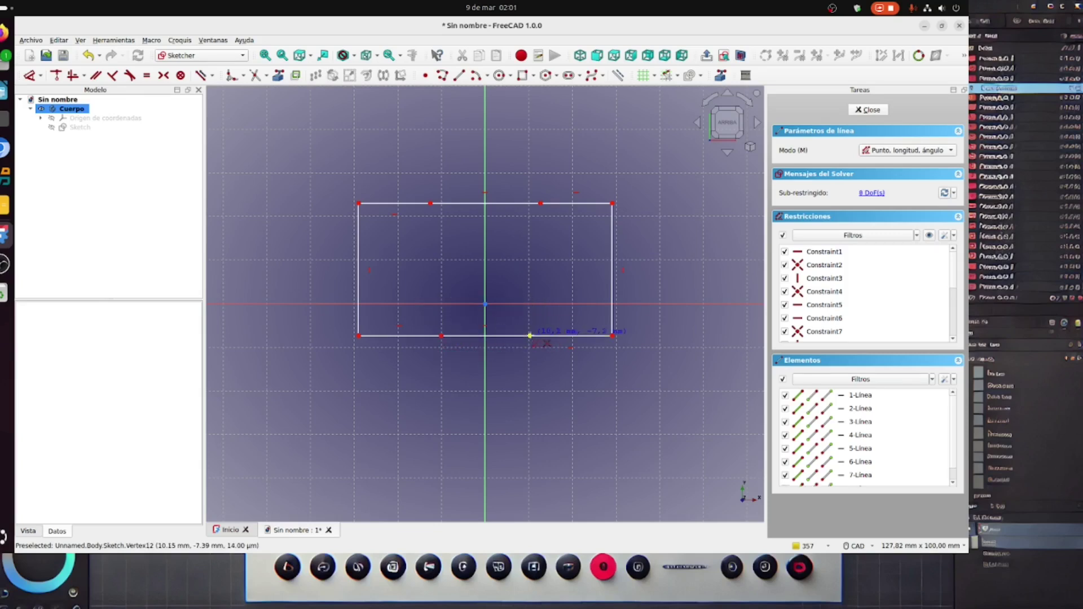
pyautogui.rightClick(533, 376)
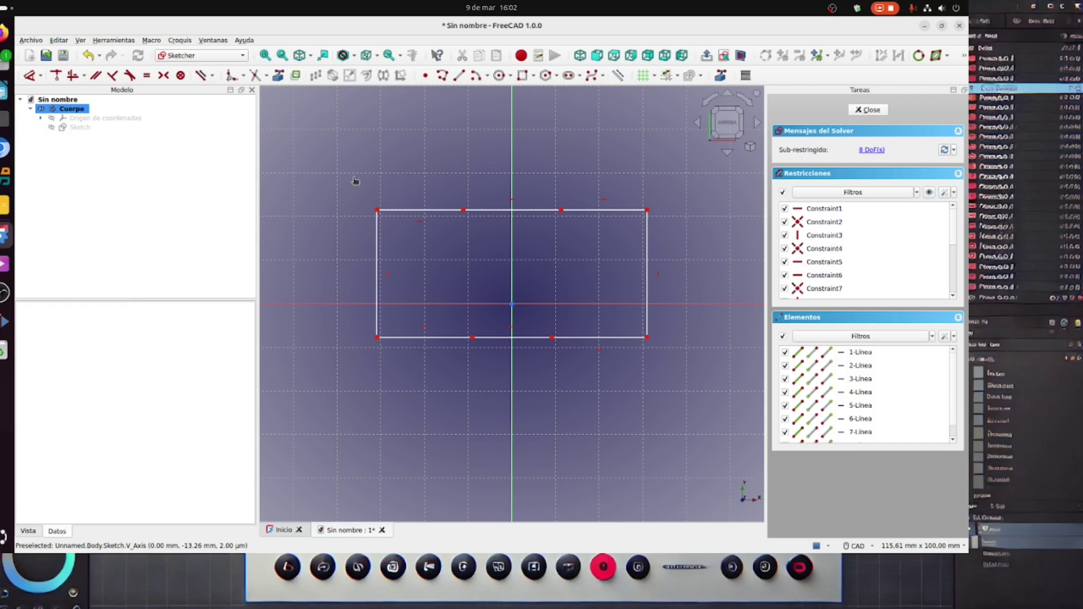
# Remove the axes alignment from the whole rectangular profile and try moving its lower-right corner
pyautogui.moveTo(354, 179)
pyautogui.mouseDown()
pyautogui.moveTo(440, 308)
pyautogui.moveTo(605, 376)
pyautogui.moveTo(693, 393)
pyautogui.moveTo(687, 386)
pyautogui.mouseUp()
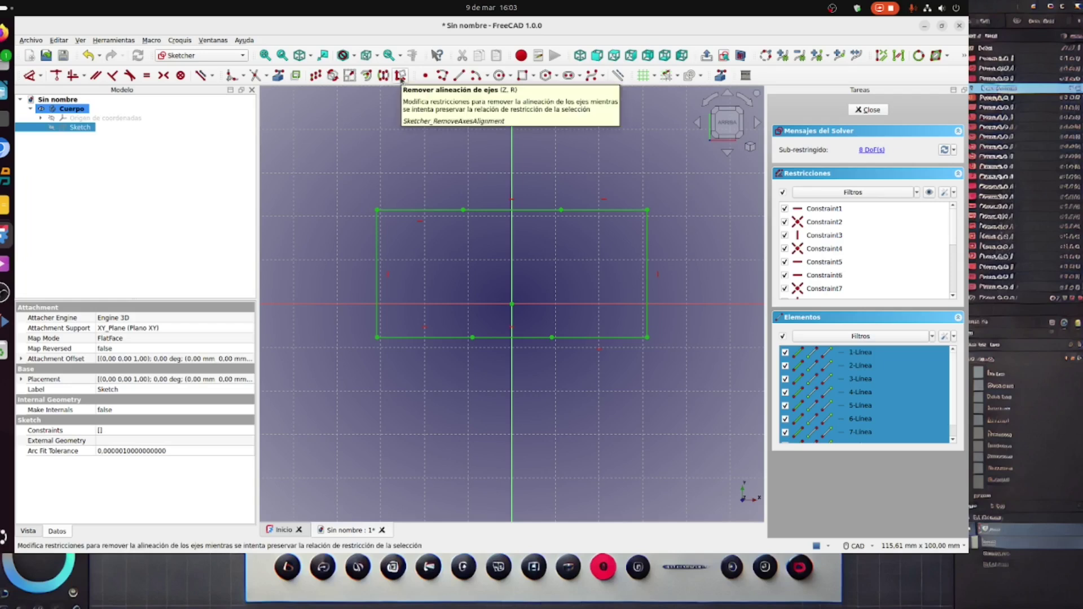
pyautogui.click(400, 76)
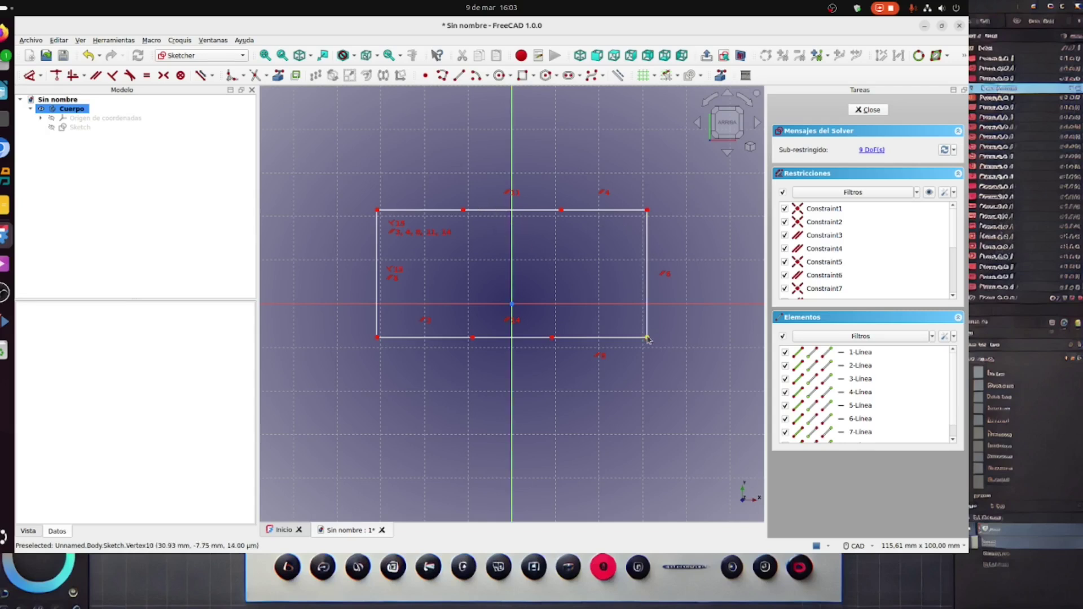
pyautogui.moveTo(648, 339)
pyautogui.mouseDown()
pyautogui.moveTo(639, 389)
pyautogui.moveTo(645, 337)
pyautogui.mouseUp()
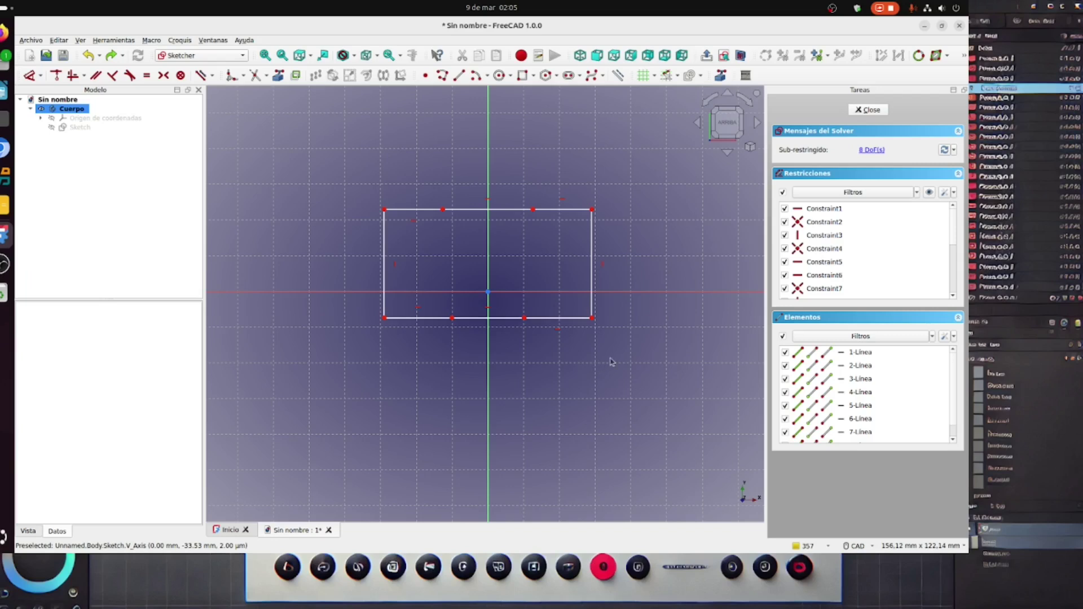
# Scale the whole rectangular profile by a factor of 1.50 from a reference point outside its upper-right corner, without keeping the original geometry
pyautogui.moveTo(584, 359)
pyautogui.mouseDown()
pyautogui.moveTo(382, 354)
pyautogui.moveTo(358, 314)
pyautogui.moveTo(349, 184)
pyautogui.mouseUp()
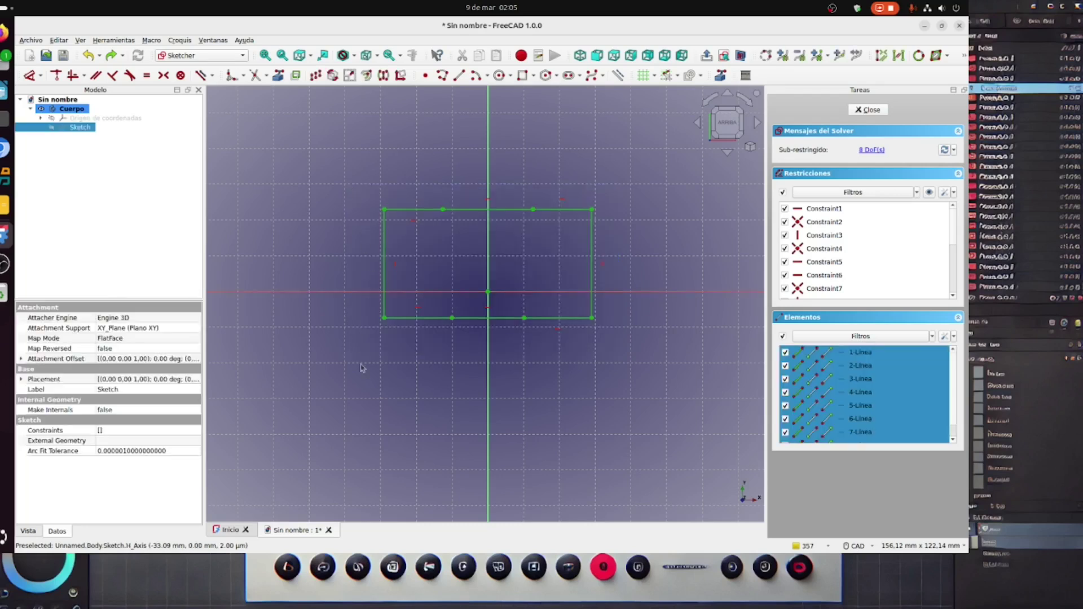
pyautogui.click(351, 75)
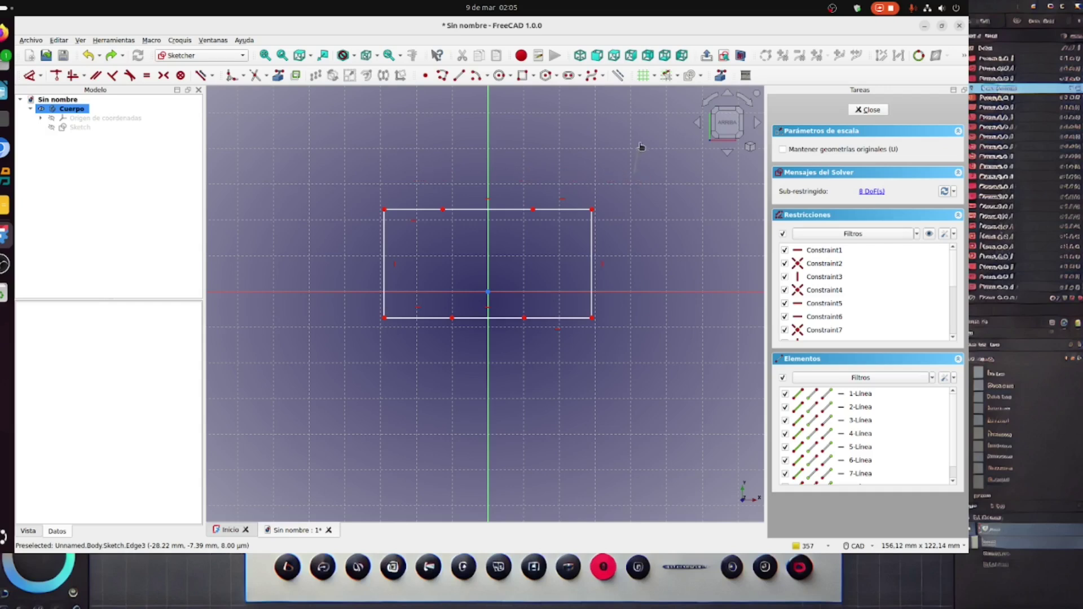
pyautogui.click(689, 172)
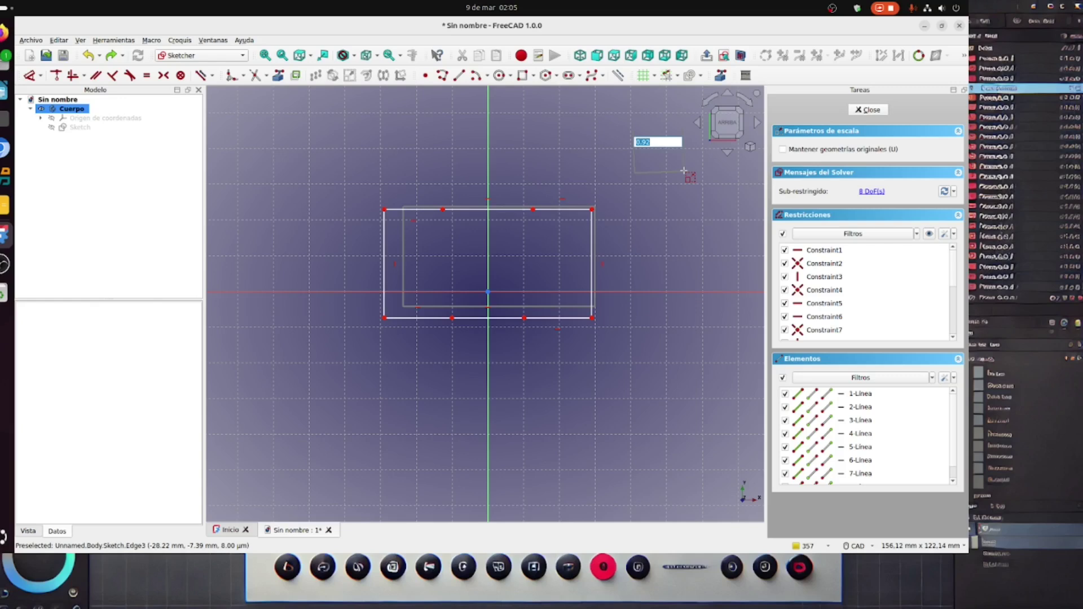
pyautogui.write('2')
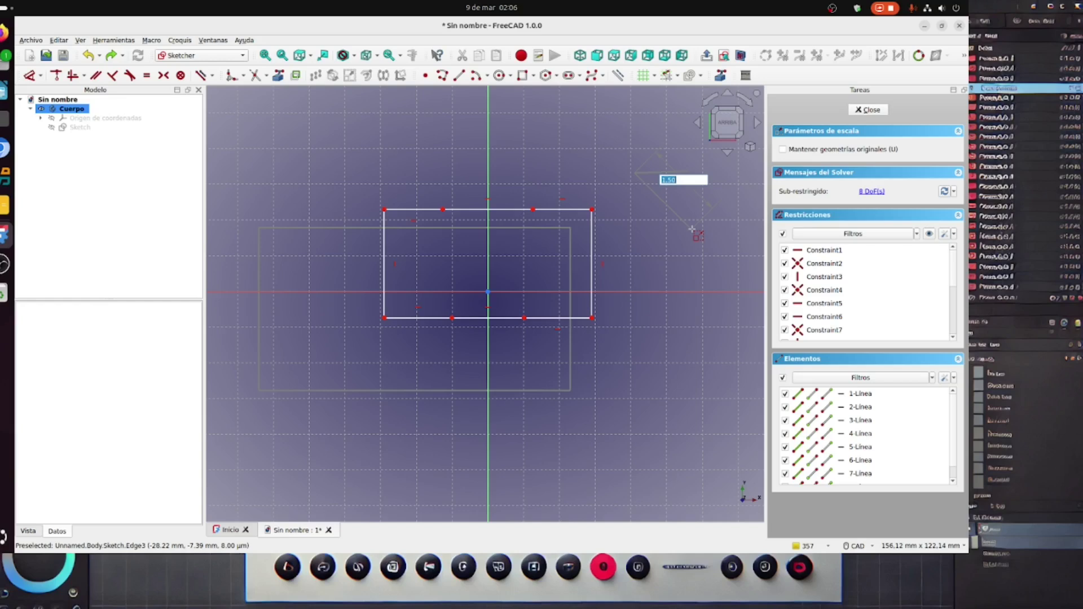
pyautogui.click(692, 230)
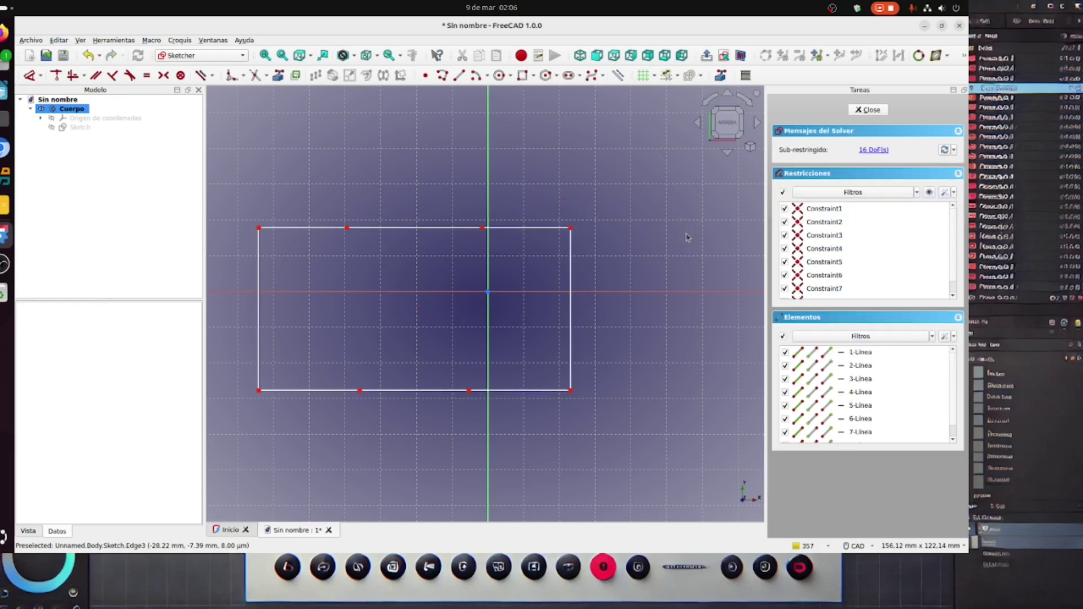
# Offset the whole scaled profile outward in Intersección mode, keeping the original geometry
pyautogui.scroll(-2, 618, 312)
pyautogui.moveTo(624, 305)
pyautogui.mouseDown(button='middle')
pyautogui.moveTo(665, 269)
pyautogui.moveTo(663, 246)
pyautogui.mouseUp(button='middle')
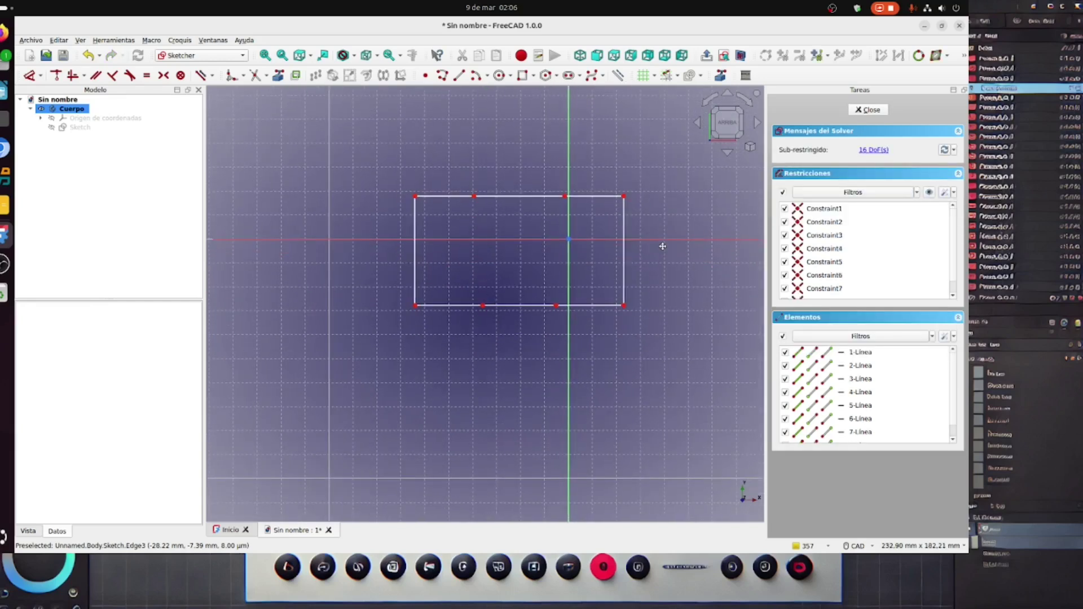
pyautogui.scroll(1, 672, 276)
pyautogui.moveTo(671, 255); pyautogui.dragTo(675, 267, button='middle')
pyautogui.scroll(1, 671, 276)
pyautogui.scroll(-1, 675, 267)
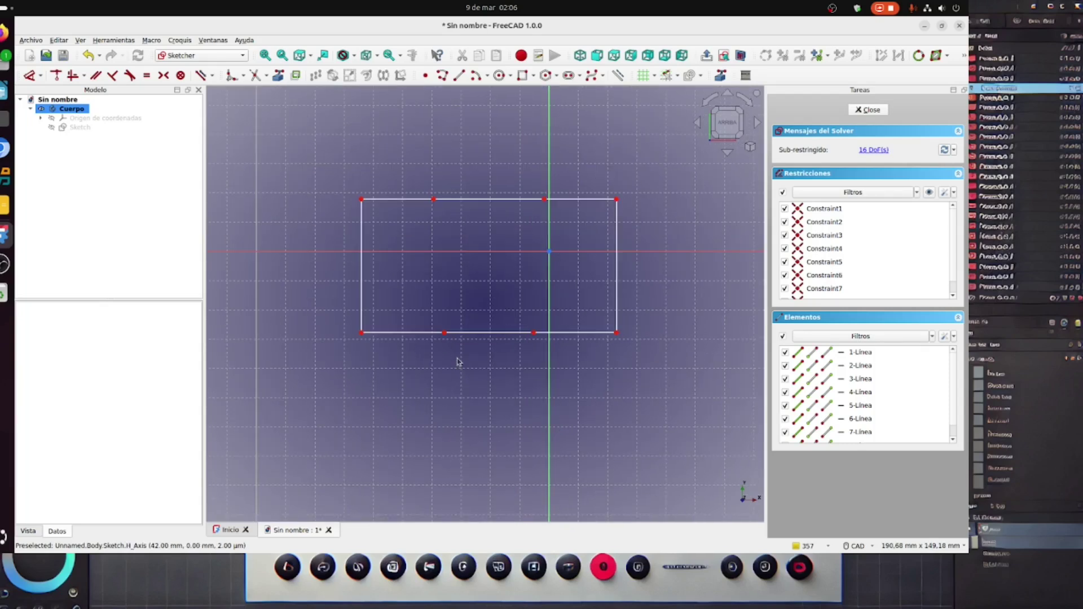
pyautogui.moveTo(649, 376)
pyautogui.mouseDown()
pyautogui.moveTo(453, 345)
pyautogui.moveTo(307, 272)
pyautogui.moveTo(319, 162)
pyautogui.mouseUp()
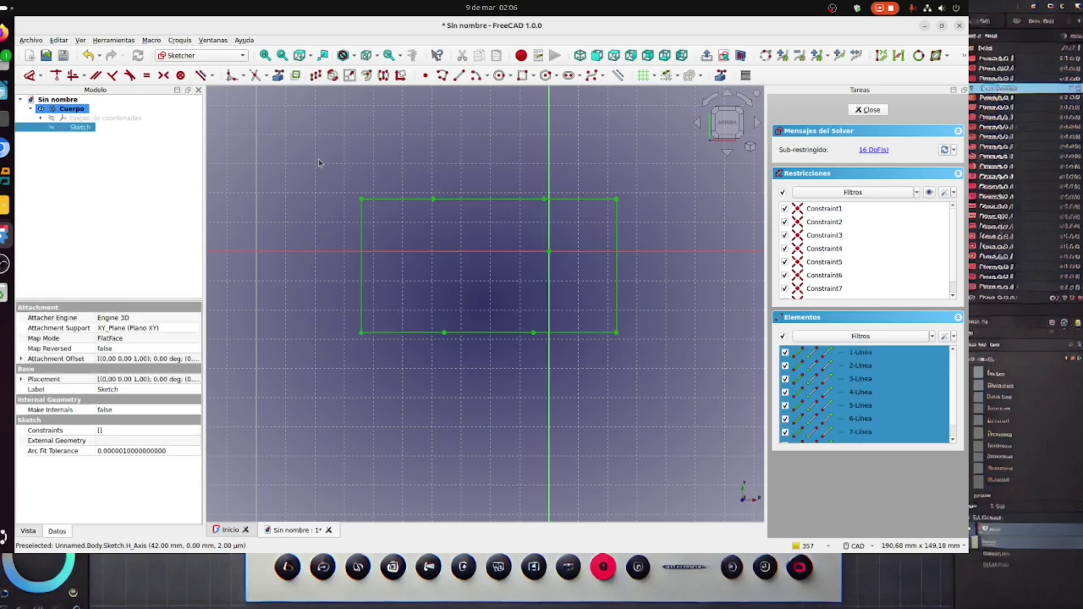
pyautogui.click(366, 76)
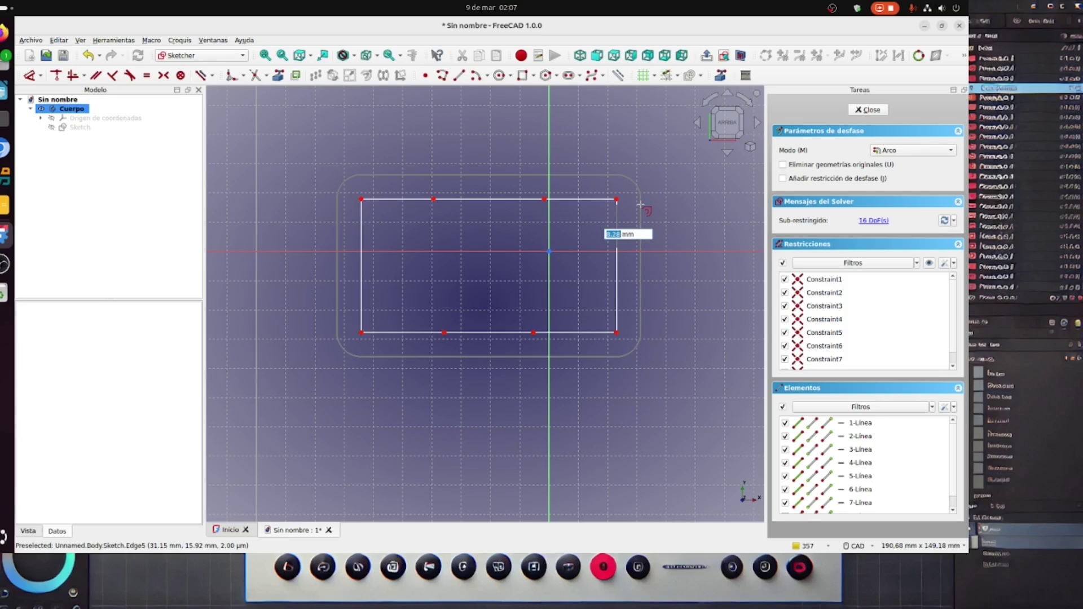
pyautogui.click(953, 151)
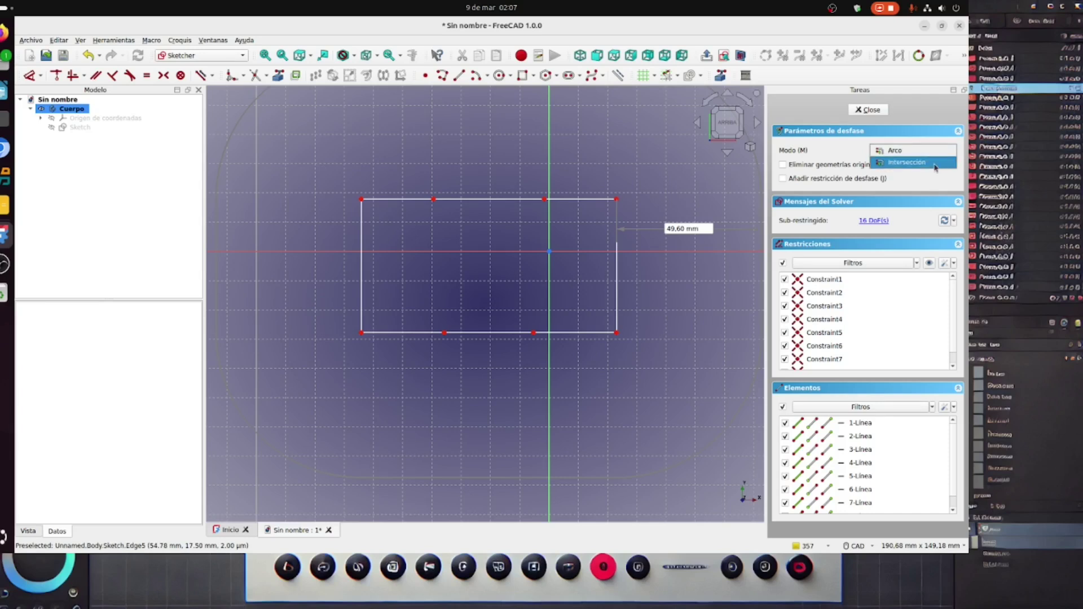
pyautogui.click(934, 163)
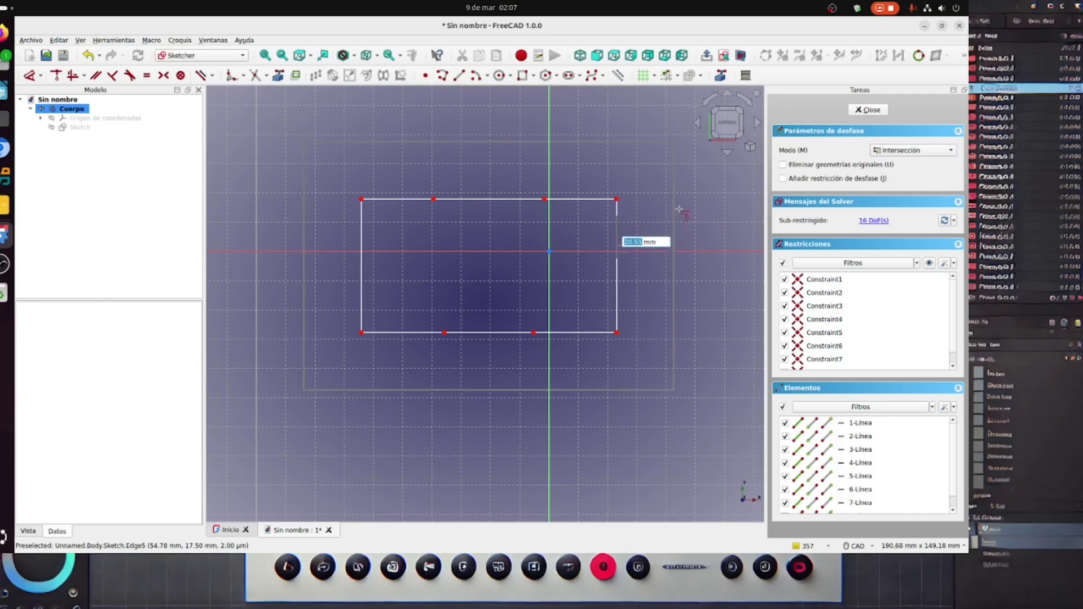
pyautogui.click(651, 221)
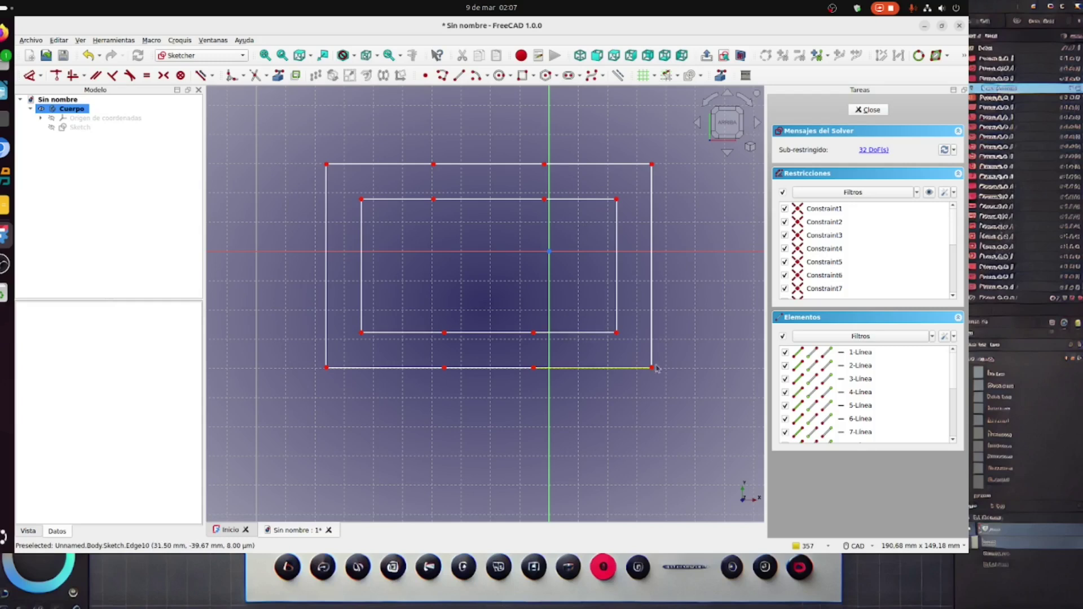
# Undo the outward offset of the rectangular profile
pyautogui.scroll(-2, 681, 314)
pyautogui.moveTo(686, 307); pyautogui.dragTo(640, 277, button='middle')
pyautogui.scroll(1, 638, 277)
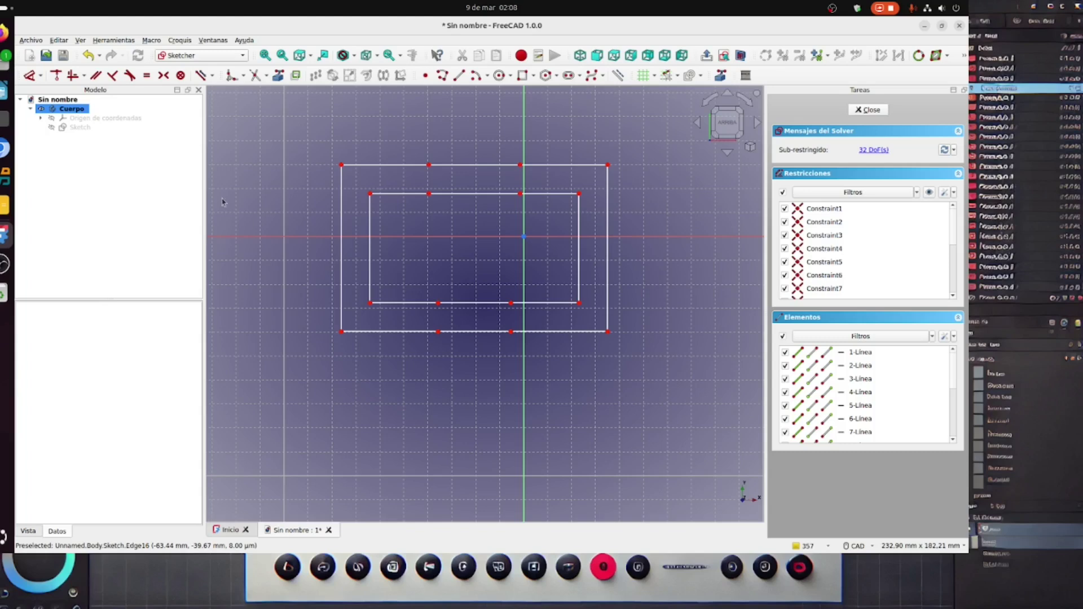
pyautogui.click(88, 55)
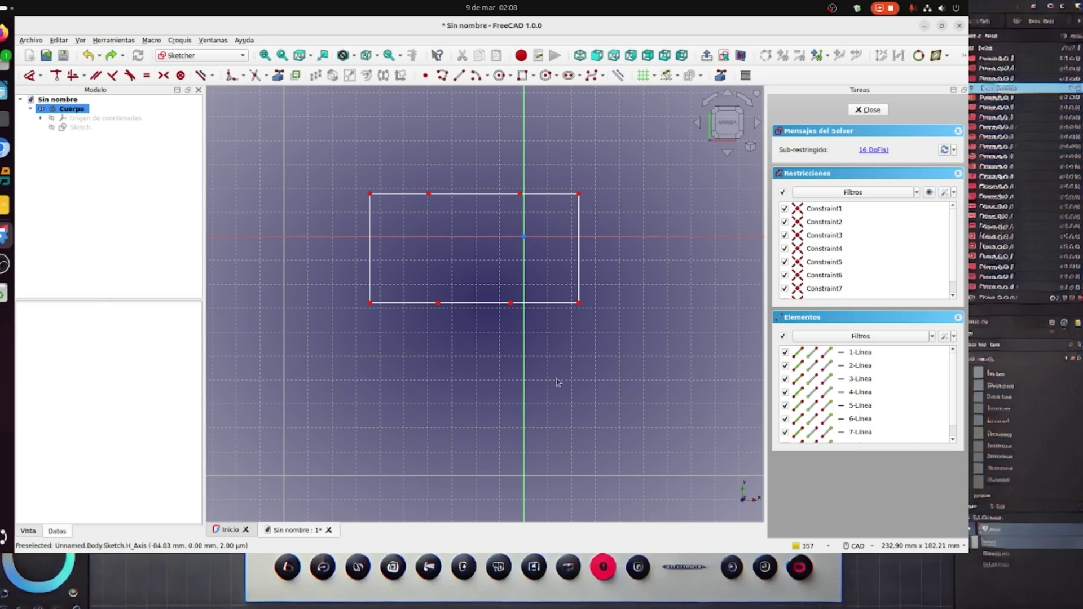
# Rotate the whole rectangular profile 90 degrees about a point below it, with 0 copies
pyautogui.moveTo(621, 333)
pyautogui.mouseDown()
pyautogui.moveTo(363, 322)
pyautogui.moveTo(339, 305)
pyautogui.moveTo(327, 237)
pyautogui.moveTo(334, 170)
pyautogui.mouseUp()
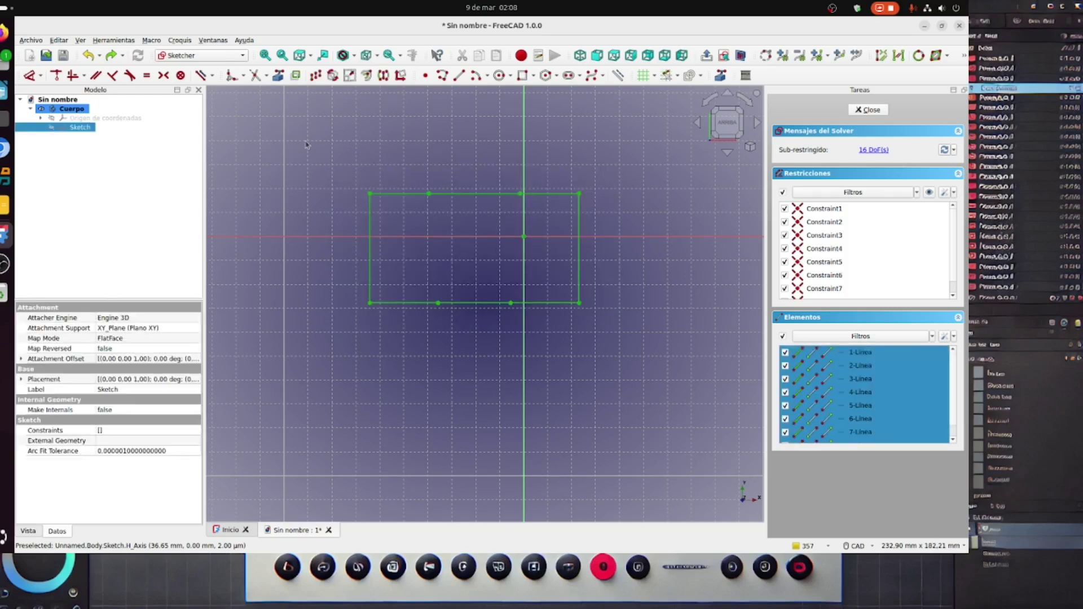
pyautogui.click(332, 75)
pyautogui.click(464, 408)
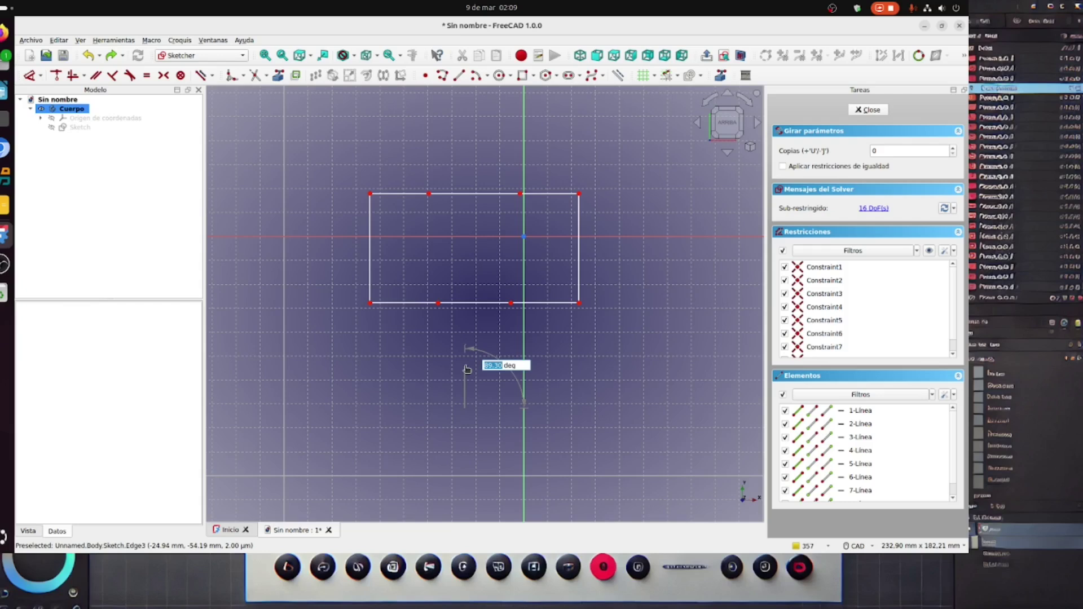
pyautogui.write('90')
pyautogui.press('Return')
# Begin translating the whole rotated profile from a reference point just below the origin, with the number of copies set to 2
pyautogui.scroll(-2, 464, 368)
pyautogui.moveTo(464, 369)
pyautogui.mouseDown(button='middle')
pyautogui.moveTo(532, 362)
pyautogui.moveTo(621, 307)
pyautogui.moveTo(623, 253)
pyautogui.moveTo(587, 276)
pyautogui.moveTo(588, 296)
pyautogui.moveTo(599, 261)
pyautogui.mouseUp(button='middle')
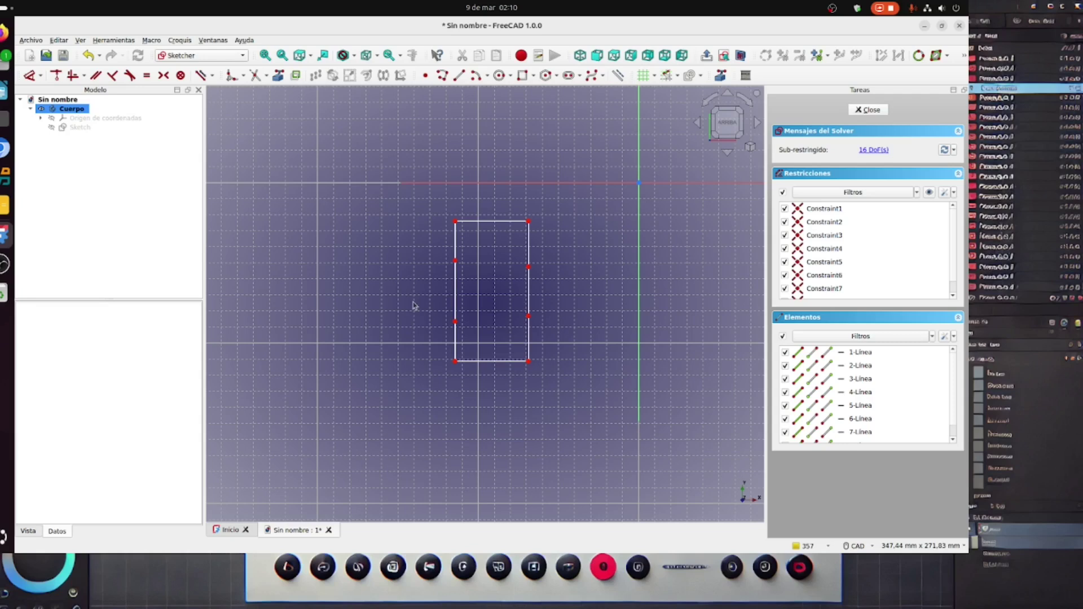
pyautogui.moveTo(420, 202)
pyautogui.mouseDown()
pyautogui.moveTo(545, 266)
pyautogui.moveTo(561, 389)
pyautogui.mouseUp()
pyautogui.scroll(-2, 605, 368)
pyautogui.moveTo(605, 368)
pyautogui.mouseDown(button='middle')
pyautogui.moveTo(634, 365)
pyautogui.moveTo(583, 339)
pyautogui.moveTo(570, 346)
pyautogui.mouseUp(button='middle')
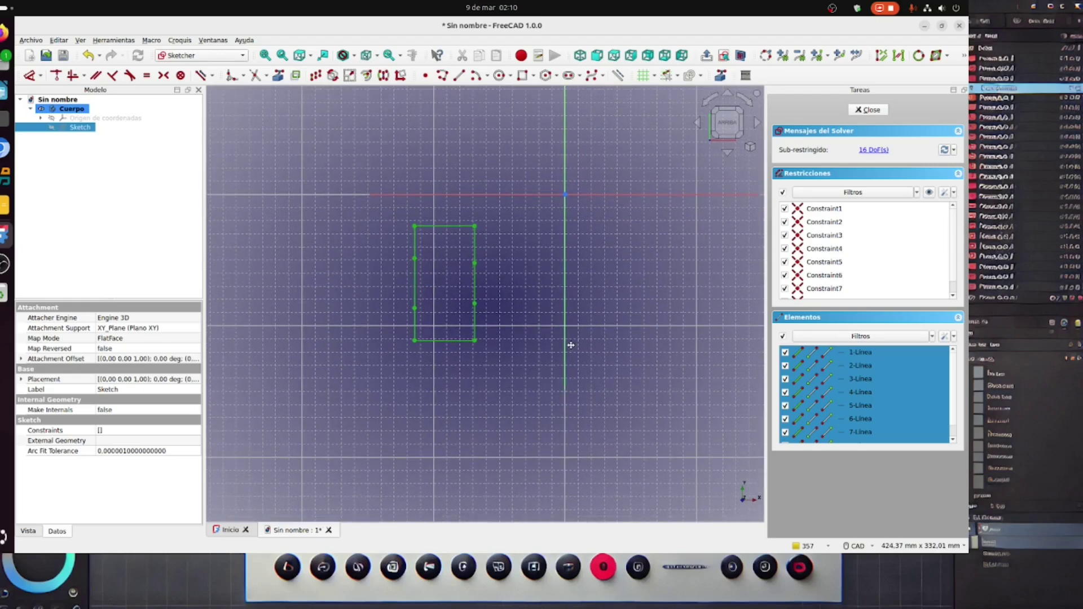
pyautogui.click(316, 75)
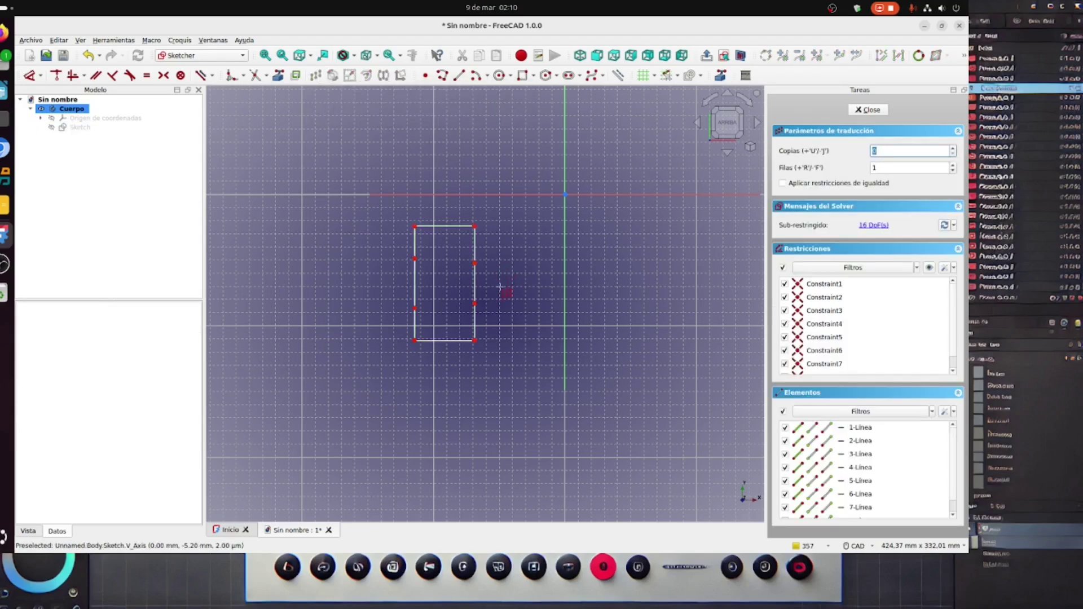
pyautogui.click(546, 229)
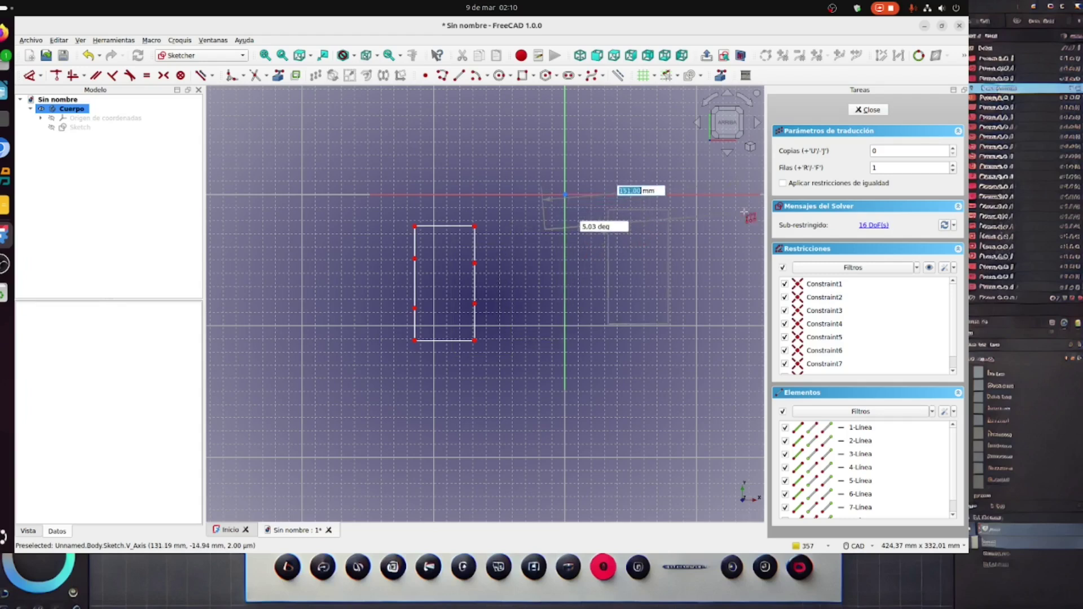
pyautogui.click(900, 150)
pyautogui.doubleClick(874, 150)
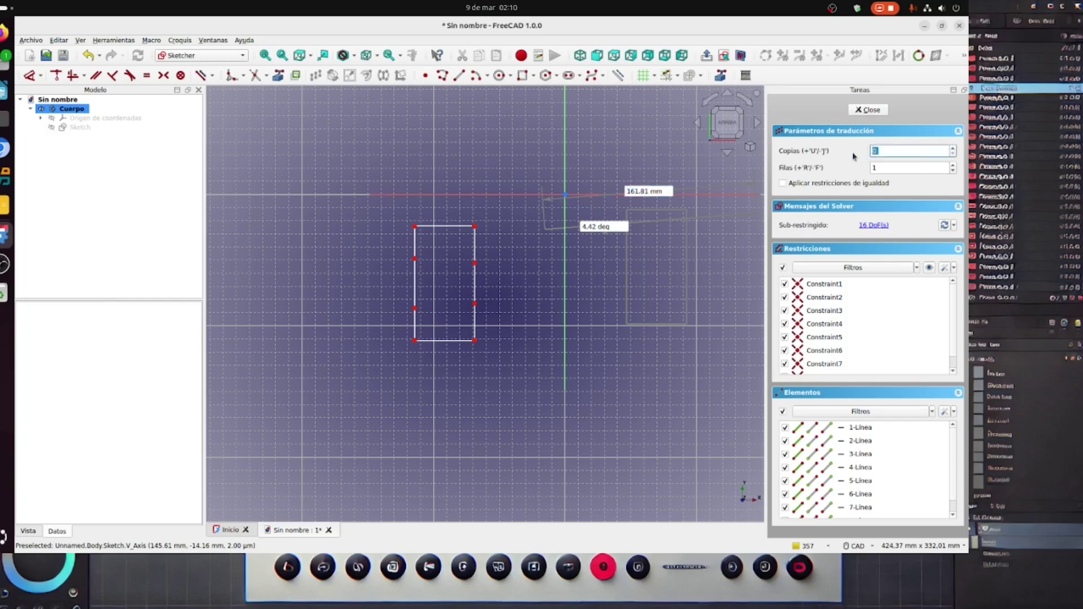
pyautogui.write('2')
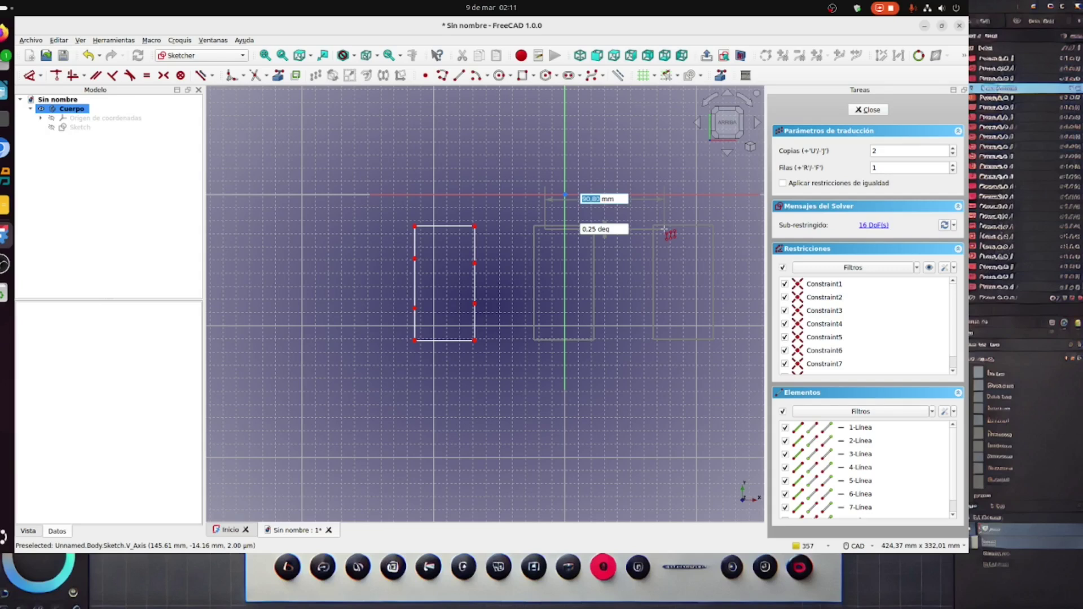
# Place the profile copies in a single row toward positive X, about 92 mm apart at an angle of 0 degrees
pyautogui.write('100')
pyautogui.press('Tab')
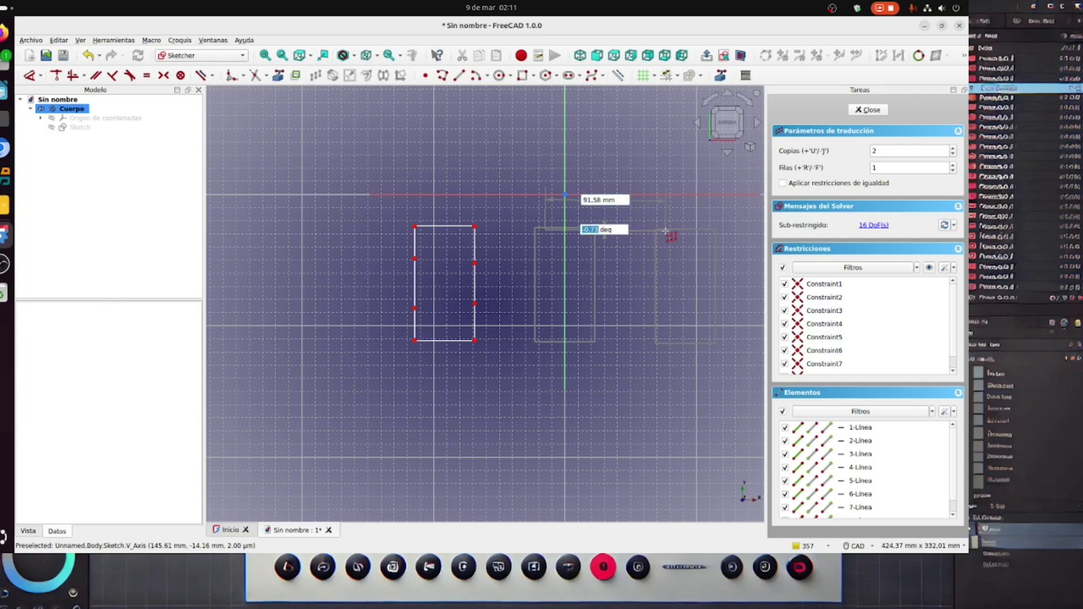
pyautogui.write('0')
pyautogui.press('Return')
pyautogui.click(664, 231)
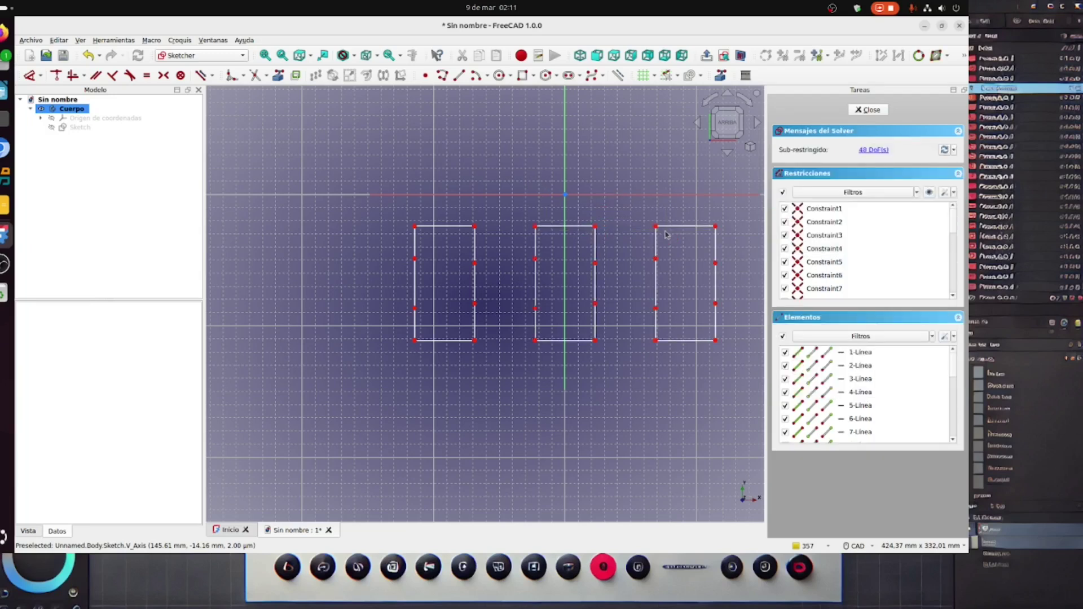
pyautogui.scroll(-2, 627, 389)
pyautogui.moveTo(637, 395)
pyautogui.mouseDown(button='middle')
pyautogui.moveTo(588, 377)
pyautogui.moveTo(569, 344)
pyautogui.moveTo(631, 345)
pyautogui.moveTo(601, 353)
pyautogui.mouseUp(button='middle')
pyautogui.scroll(2, 570, 342)
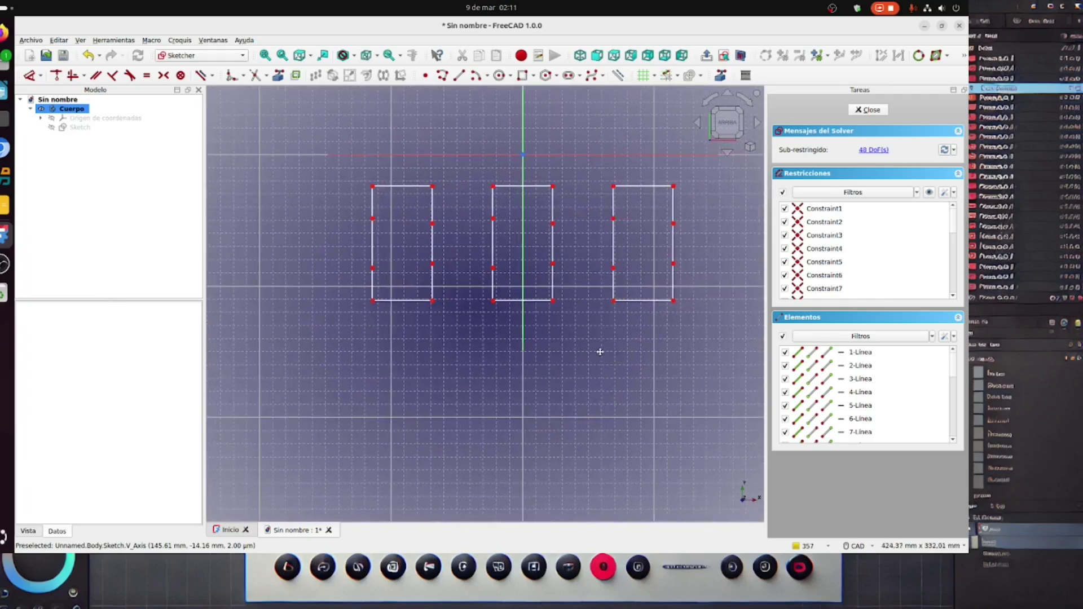
pyautogui.scroll(1, 587, 346)
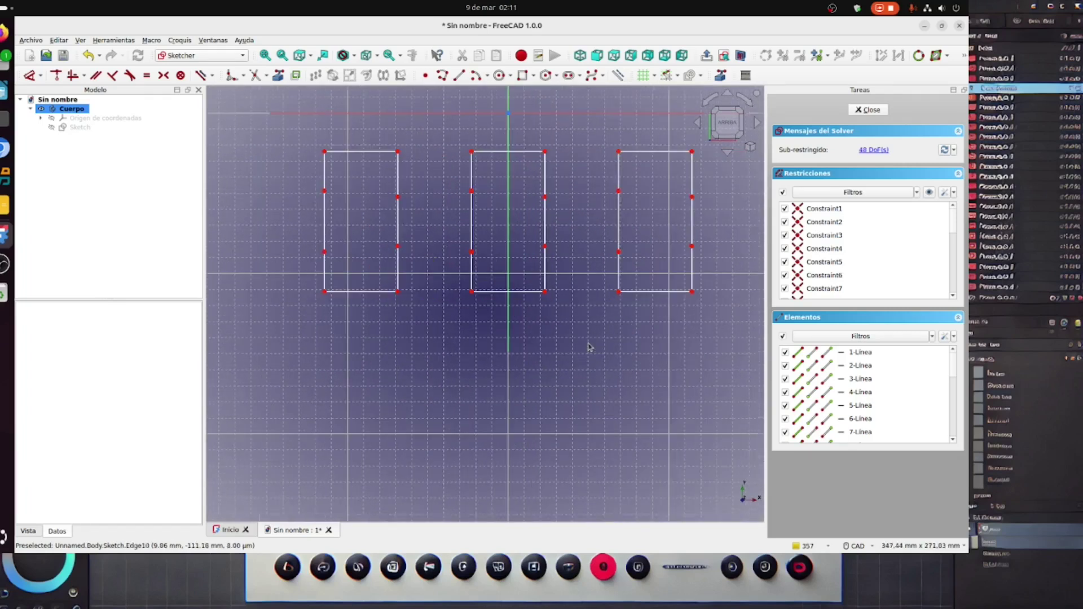
pyautogui.scroll(-1, 586, 352)
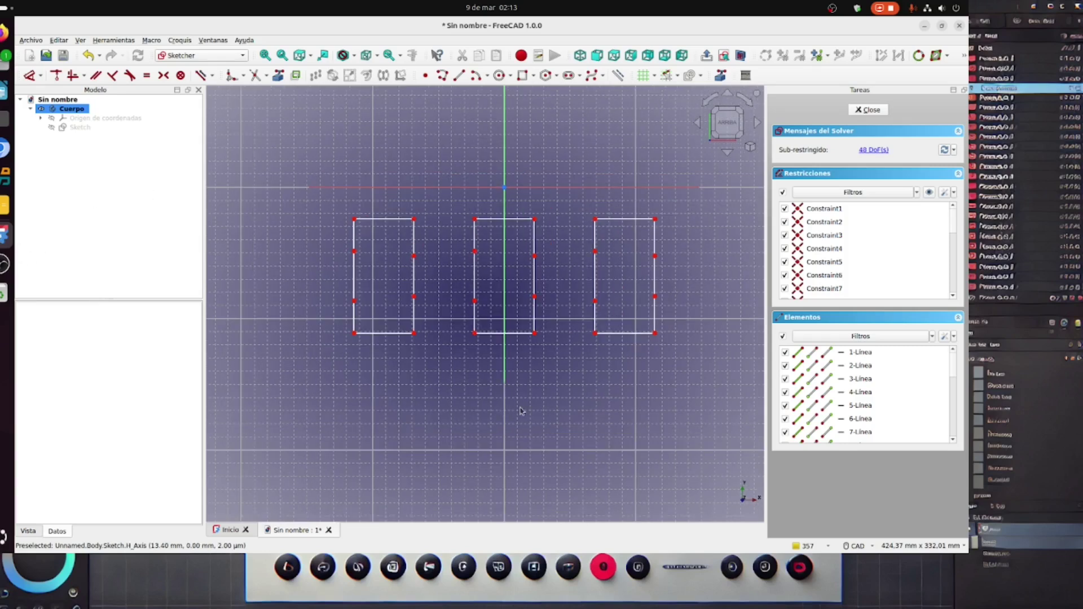
pyautogui.scroll(-2, 522, 412)
pyautogui.scroll(2, 589, 412)
pyautogui.moveTo(590, 411)
pyautogui.mouseDown(button='middle')
pyautogui.moveTo(575, 398)
pyautogui.moveTo(604, 363)
pyautogui.moveTo(593, 392)
pyautogui.mouseUp(button='middle')
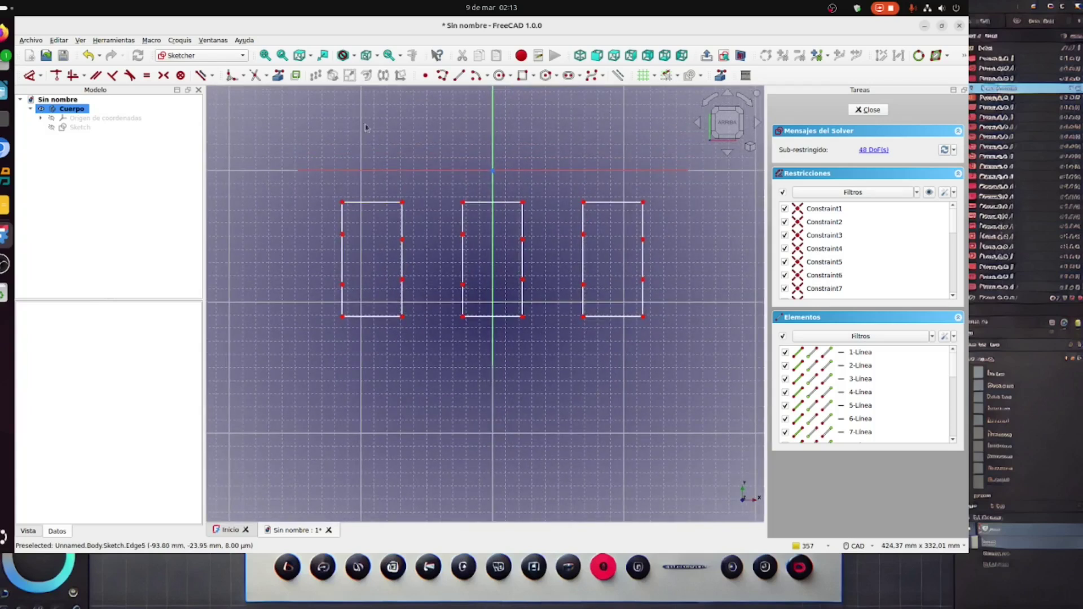